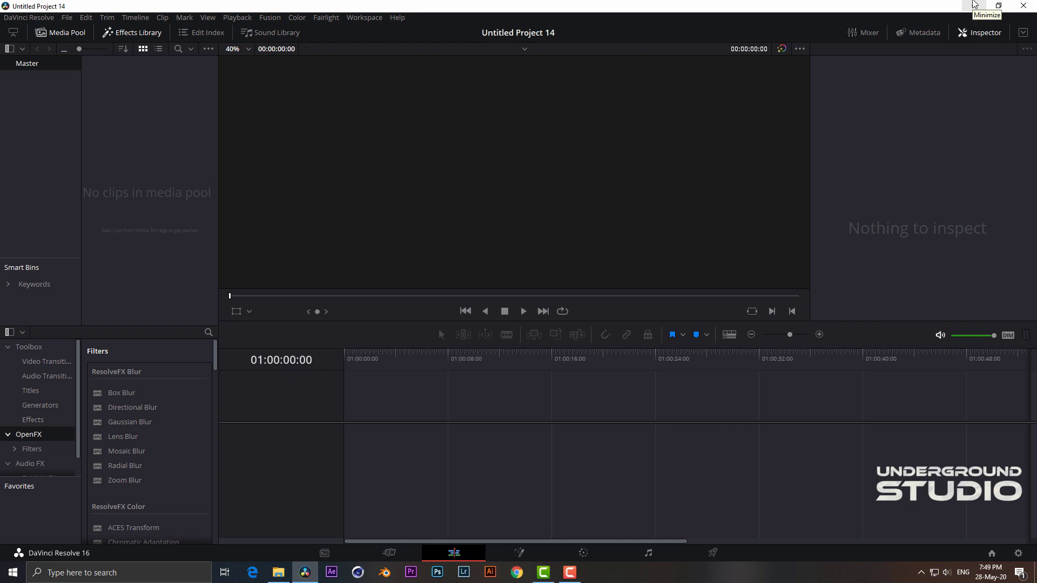
# Step: Import C0086.MP4, change the timeline frame rate to match it, and move it to the start of Timeline 1
pyautogui.click(975, 5)
pyautogui.moveTo(25, 237)
pyautogui.mouseDown()
pyautogui.moveTo(311, 571)
pyautogui.moveTo(388, 426)
pyautogui.mouseUp()
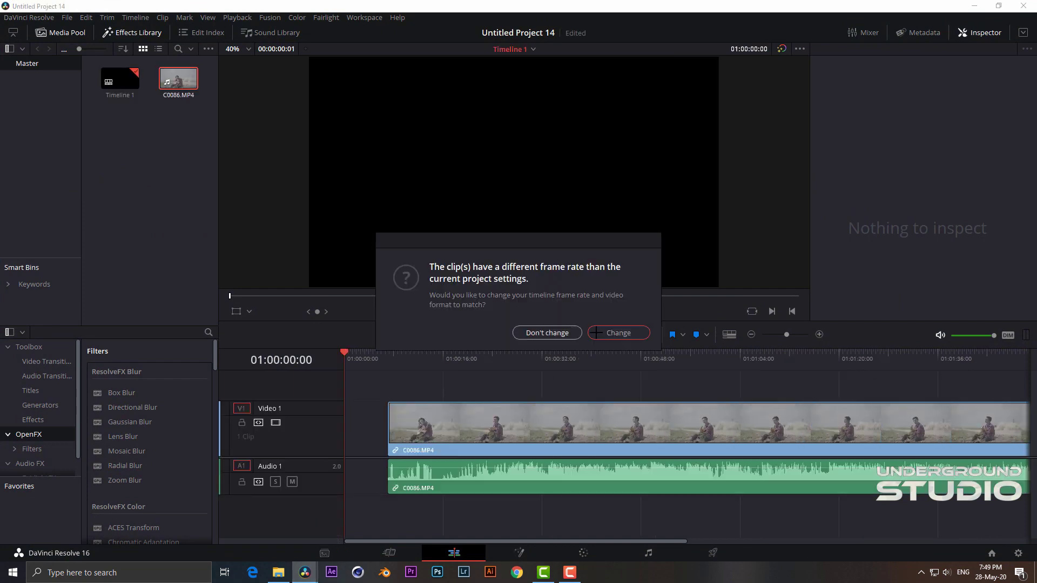
pyautogui.click(619, 333)
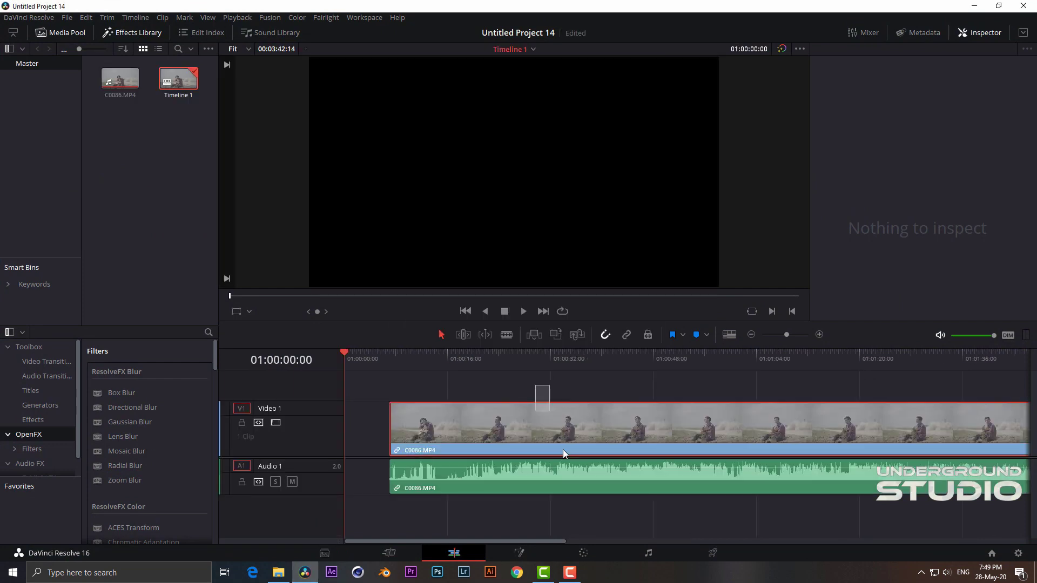
pyautogui.moveTo(581, 451); pyautogui.dragTo(485, 432)
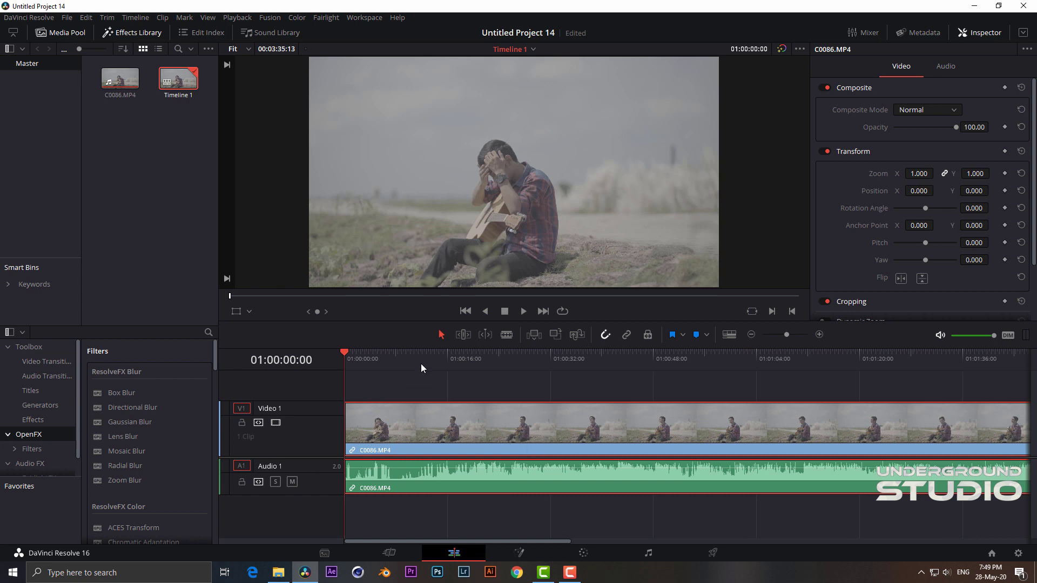
# Step: Play the footage from about seven seconds in, then stop playback
pyautogui.click(395, 362)
pyautogui.click(522, 311)
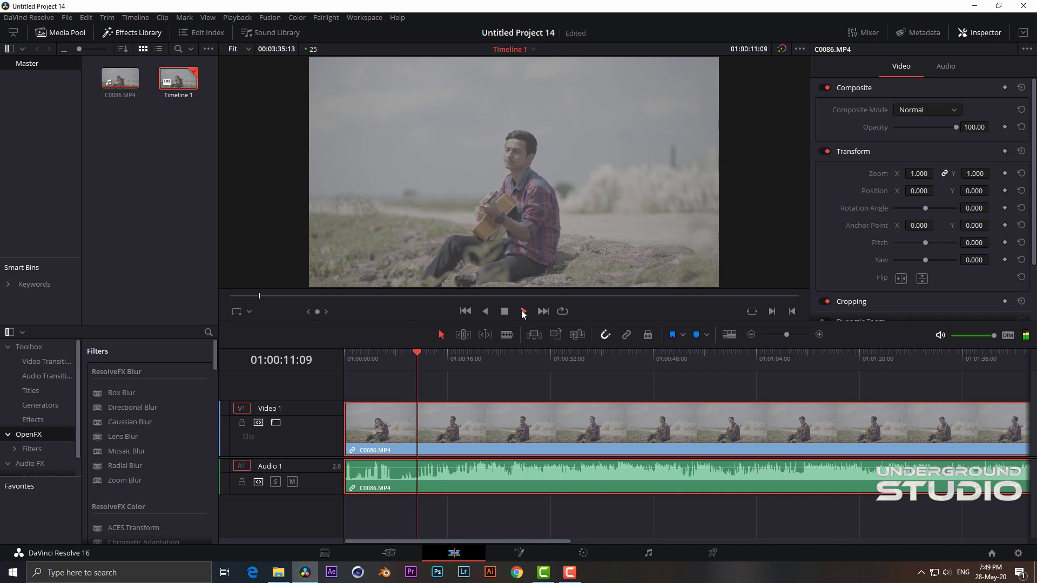
pyautogui.click(522, 312)
# Step: Search the Effects Library for 'color' and apply Color Space Transform to the clip
pyautogui.click(207, 333)
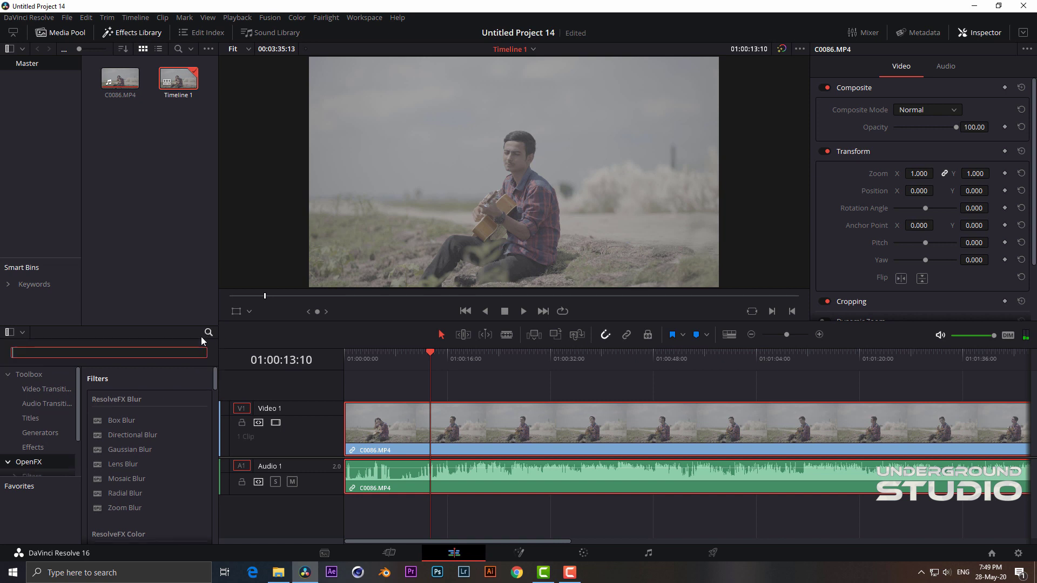
pyautogui.write('color')
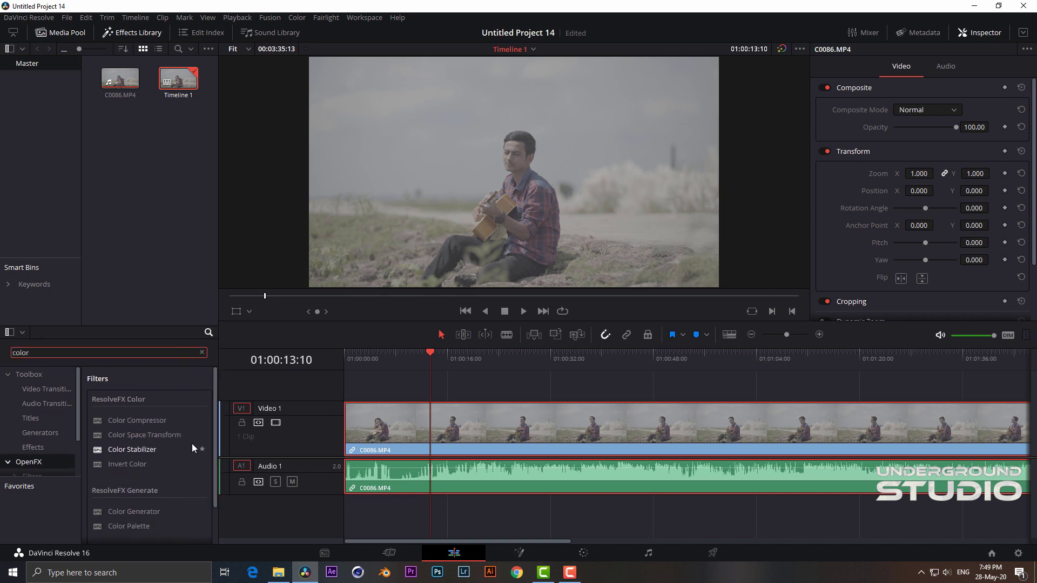
pyautogui.moveTo(165, 436); pyautogui.dragTo(387, 419)
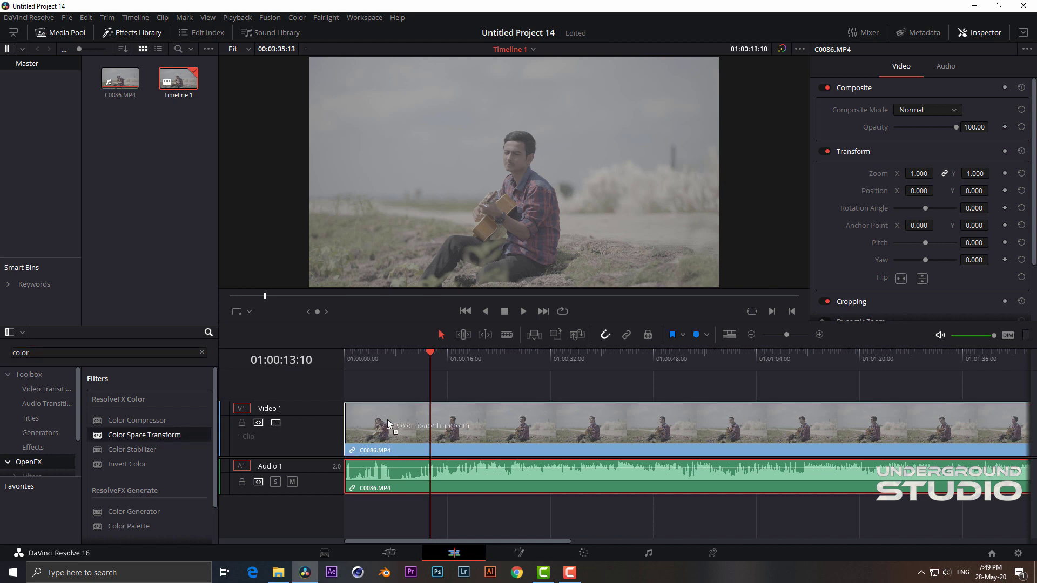
# Step: Set the transform's Input Color Space to Sony S-Gamut3.Cine and switch to the Color page
pyautogui.click(921, 67)
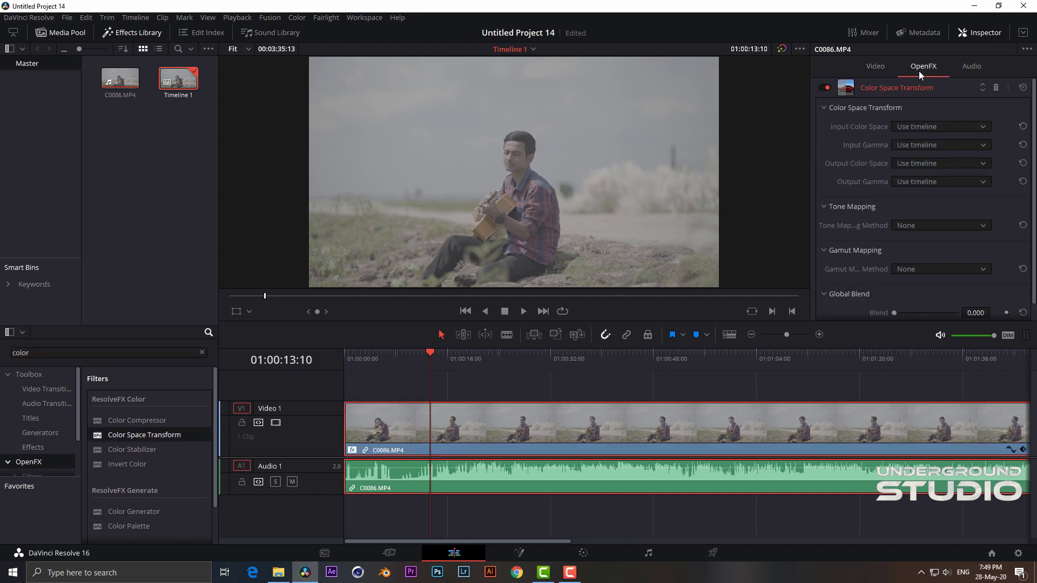
pyautogui.click(945, 125)
pyautogui.scroll(-3, 955, 216)
pyautogui.scroll(-5, 955, 216)
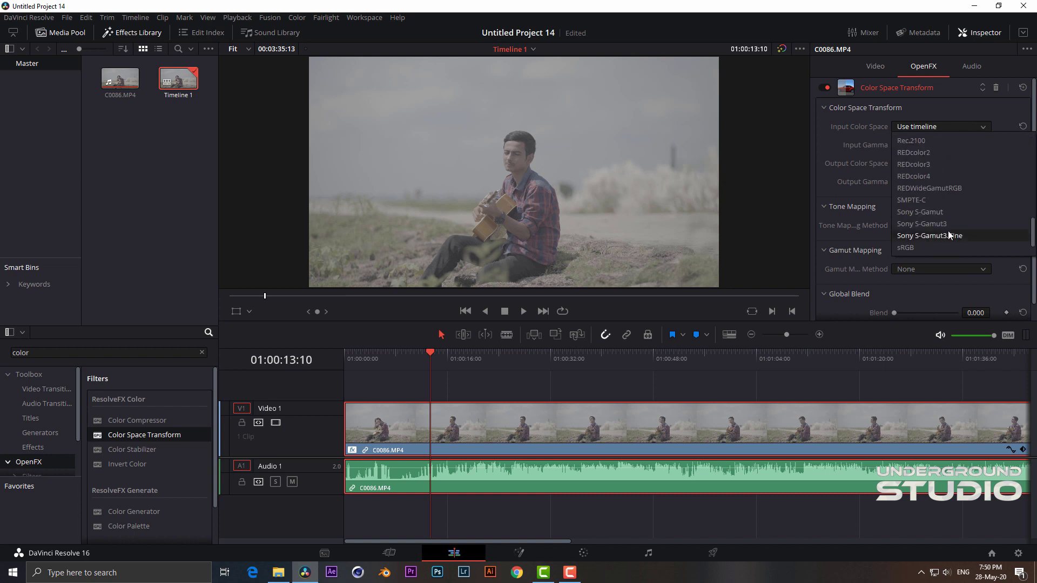
pyautogui.click(947, 235)
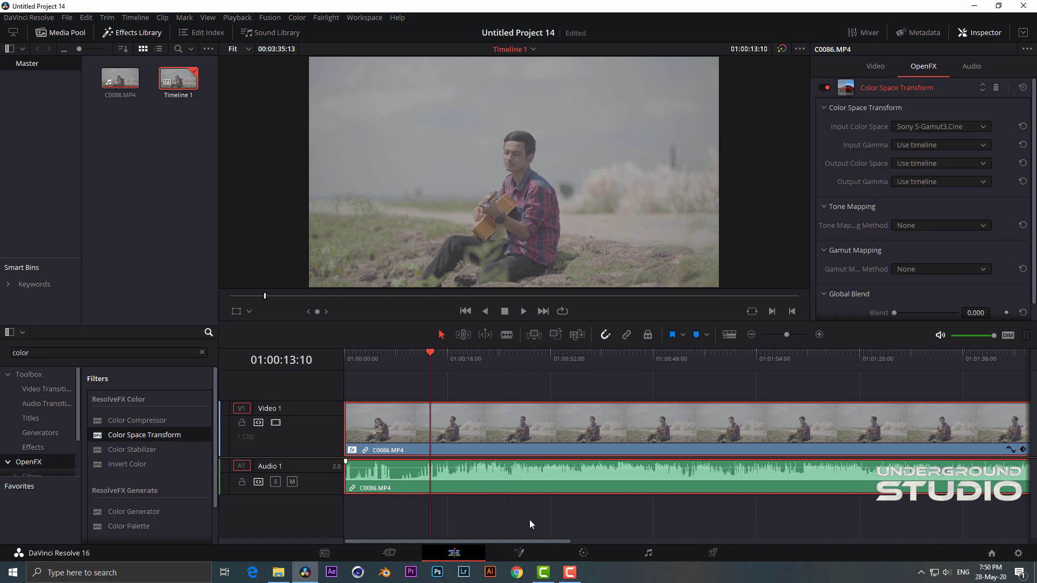
pyautogui.click(589, 547)
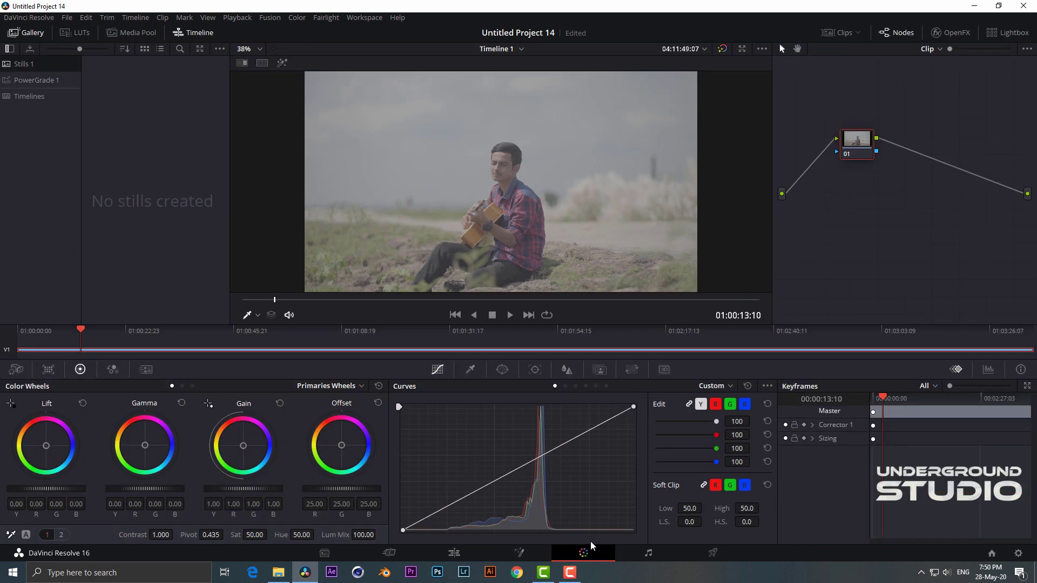
# Step: Apply the Arri Alexa LogC to Rec709 3D LUT to node 01
pyautogui.moveTo(859, 143); pyautogui.dragTo(826, 150)
pyautogui.rightClick(827, 150)
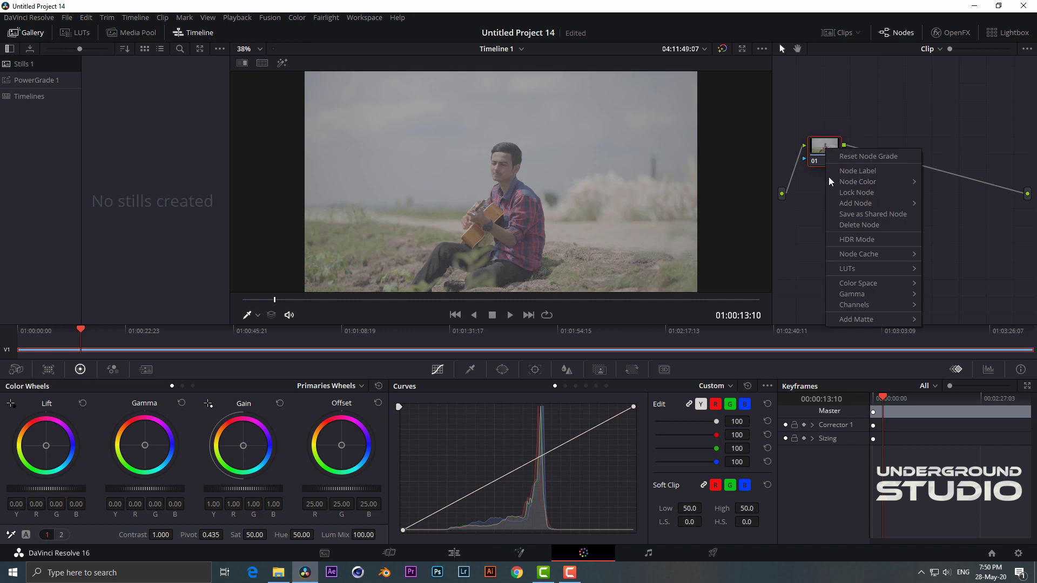
pyautogui.moveTo(871, 270)
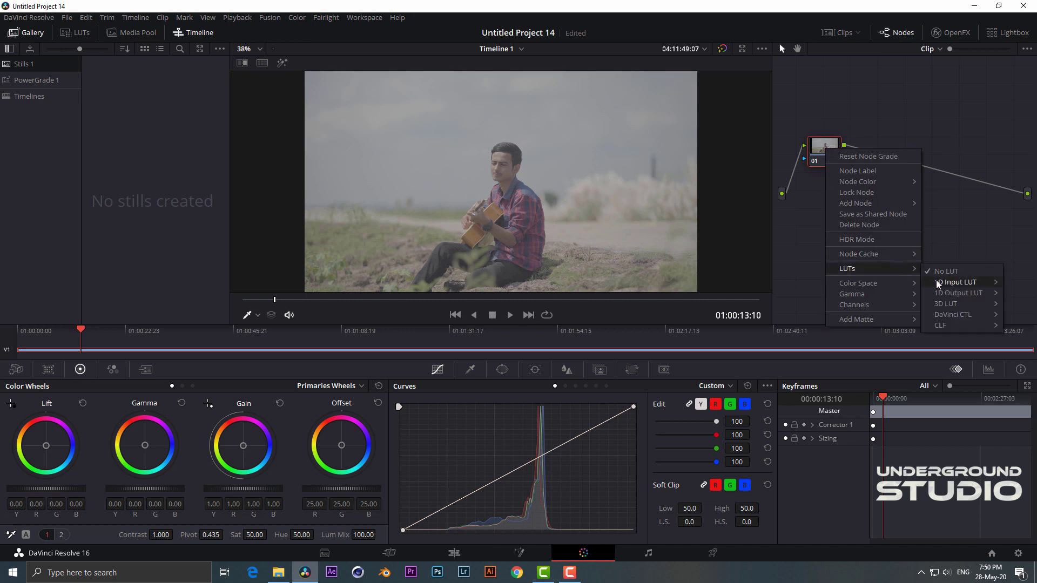
pyautogui.moveTo(947, 305)
pyautogui.moveTo(849, 319)
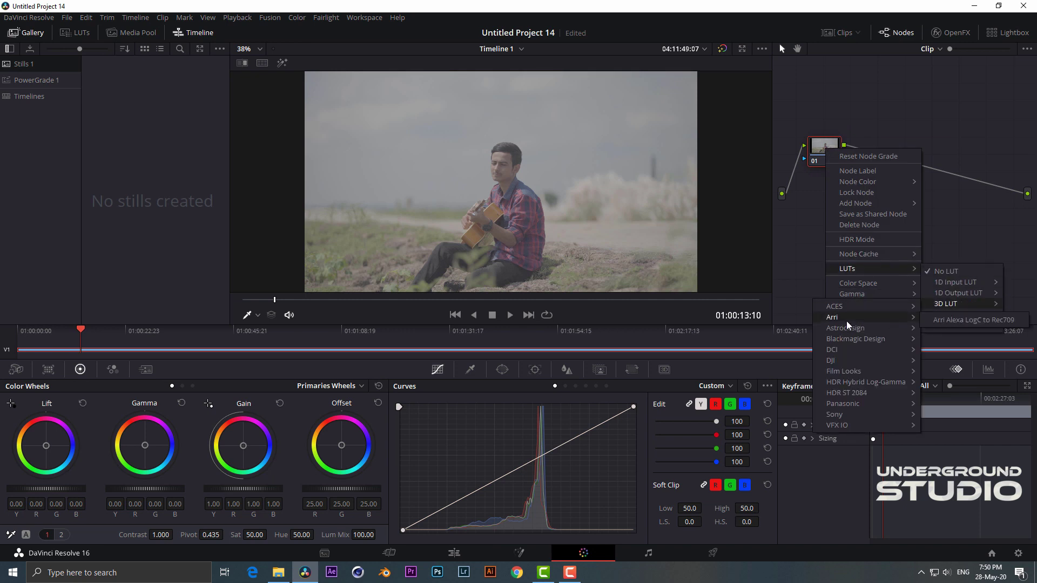
pyautogui.click(953, 323)
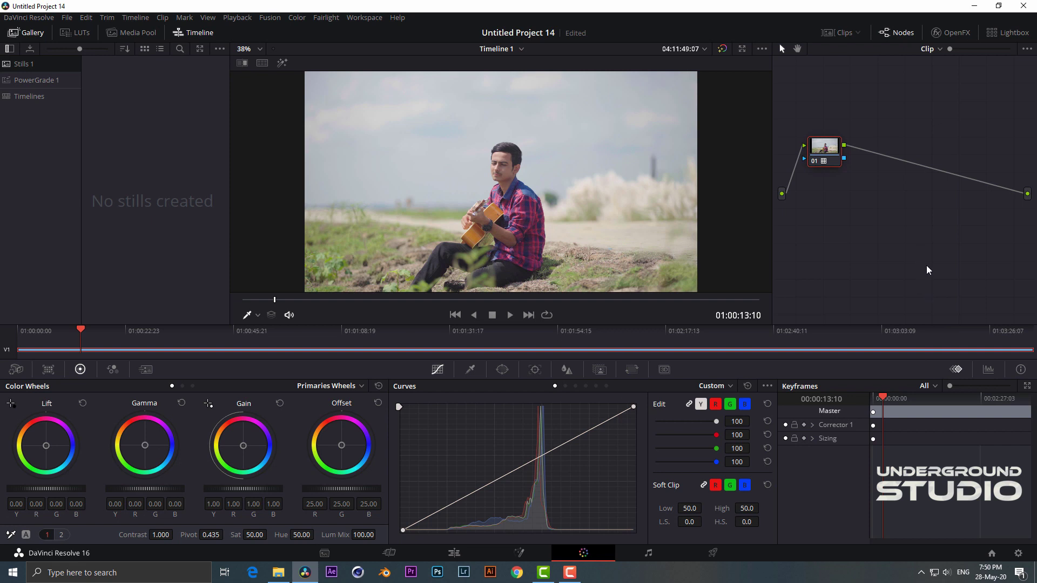
pyautogui.moveTo(821, 157); pyautogui.dragTo(837, 165)
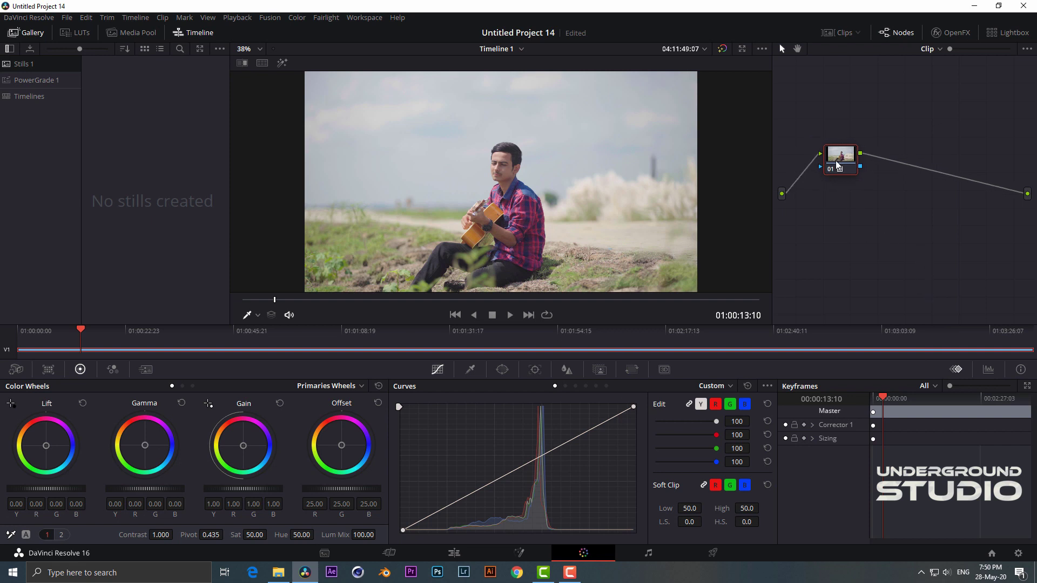
# Step: Add serial node 02, qualify the sky with the eyedropper, and offset it toward cyan blue
pyautogui.hotkey('alt', 's')
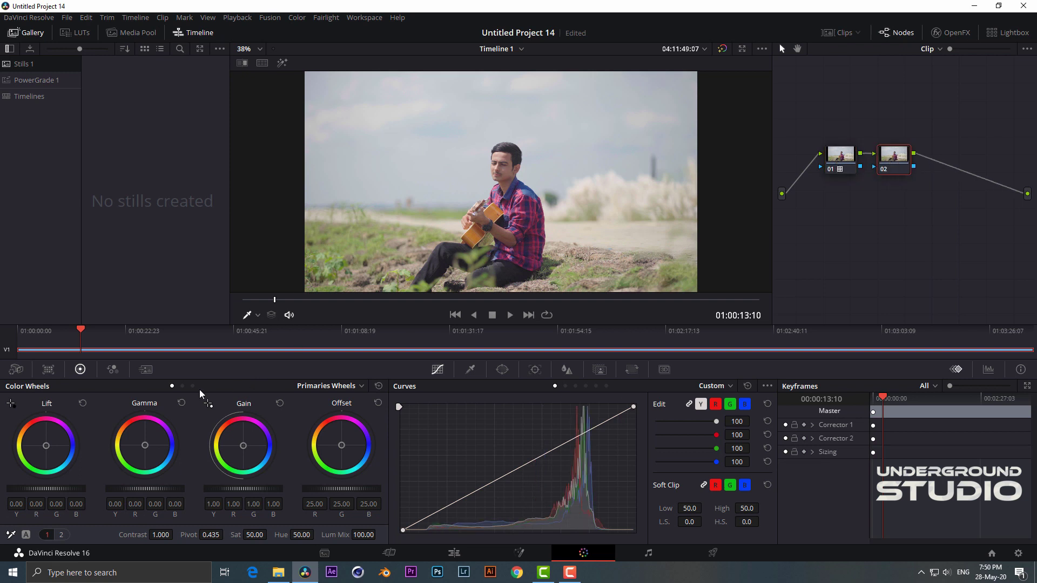
pyautogui.click(470, 369)
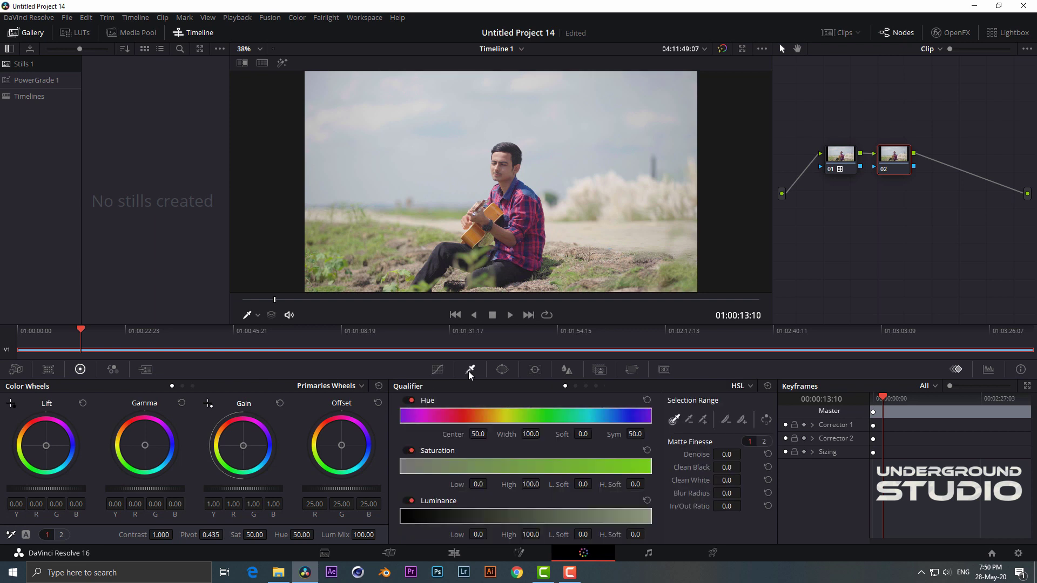
pyautogui.click(567, 155)
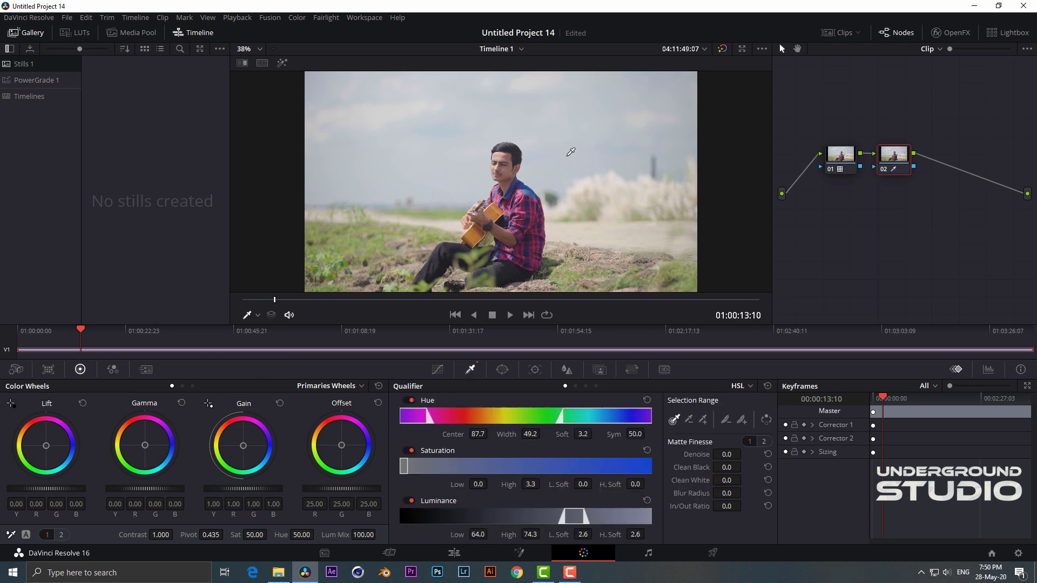
pyautogui.click(278, 64)
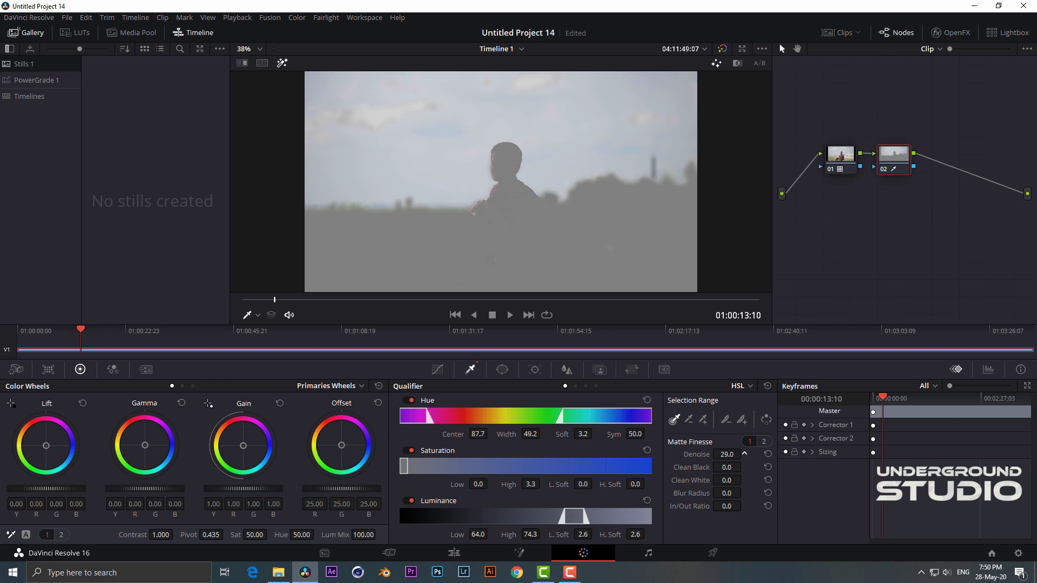
pyautogui.click(282, 63)
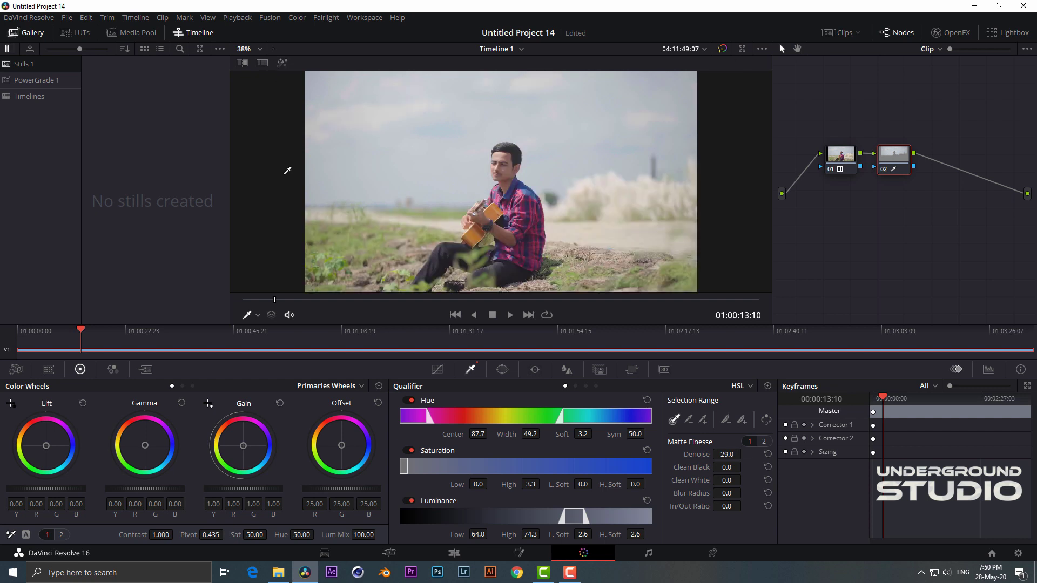
pyautogui.moveTo(343, 447); pyautogui.dragTo(345, 457)
# Step: Add node 03, qualify the grass with a widened hue range, and offset it toward yellow-orange
pyautogui.hotkey('alt', 's')
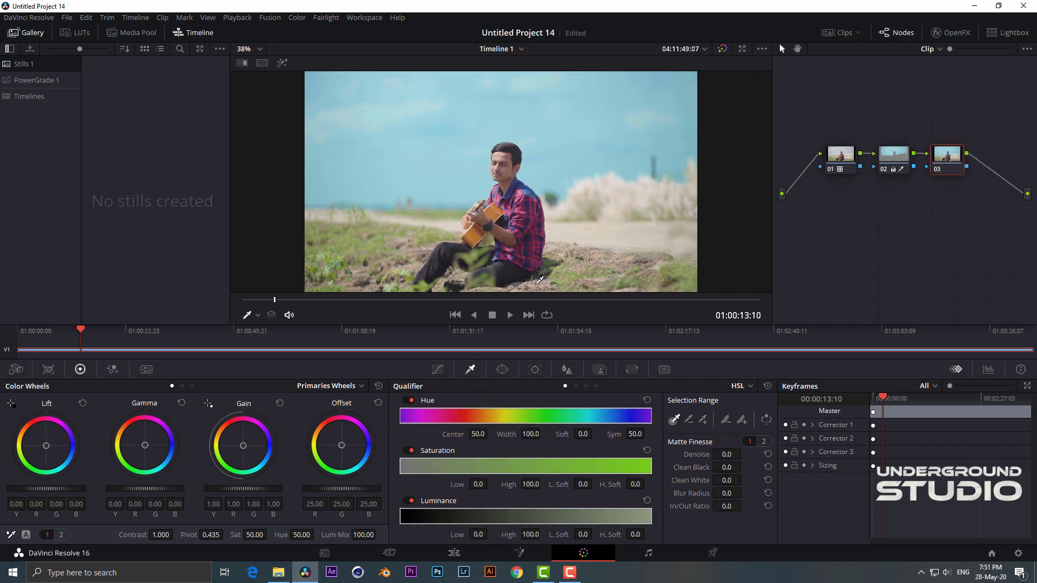
pyautogui.click(337, 261)
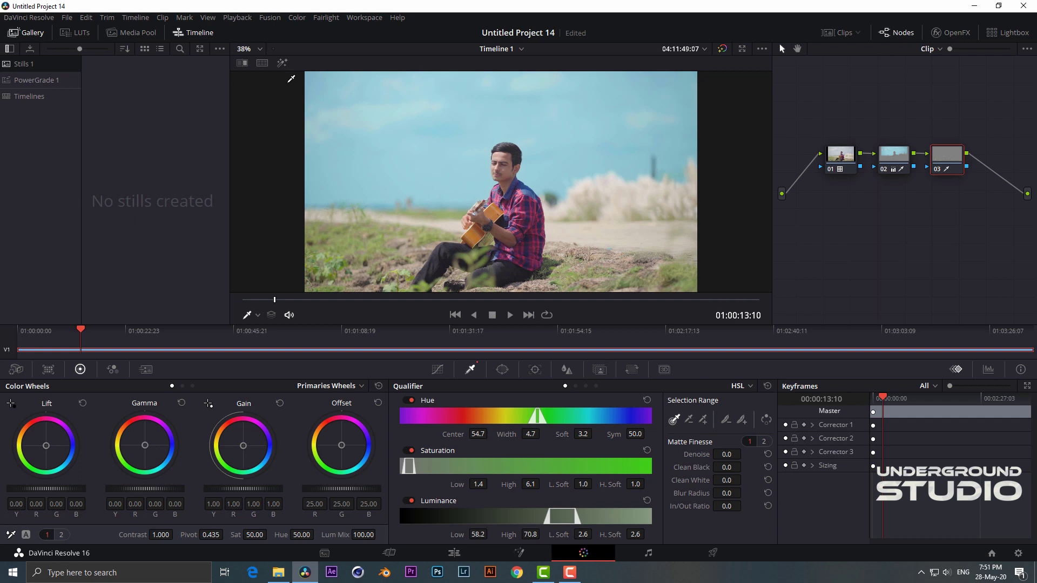
pyautogui.click(282, 63)
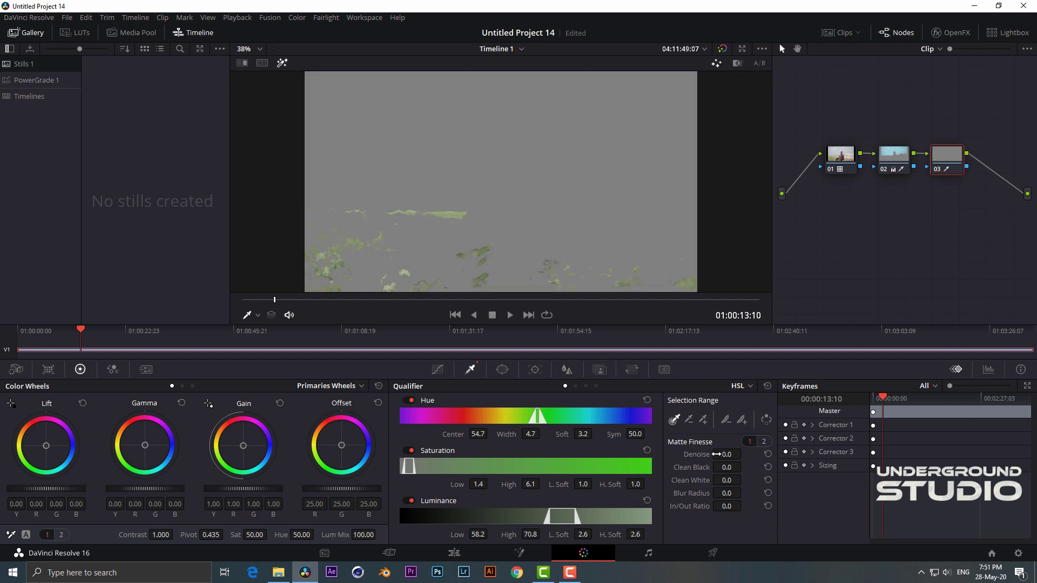
pyautogui.moveTo(538, 417); pyautogui.dragTo(546, 421)
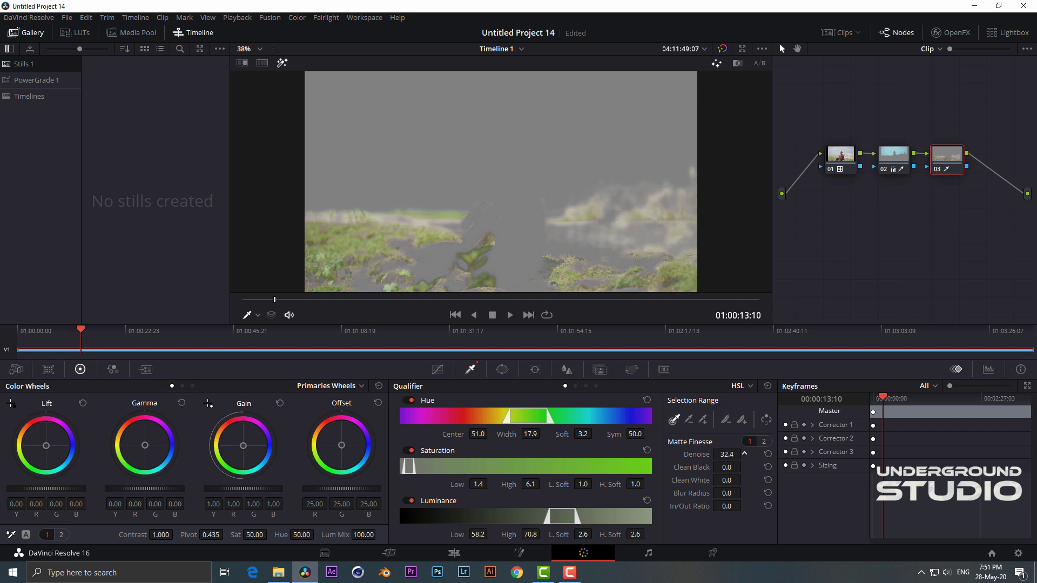
pyautogui.click(281, 62)
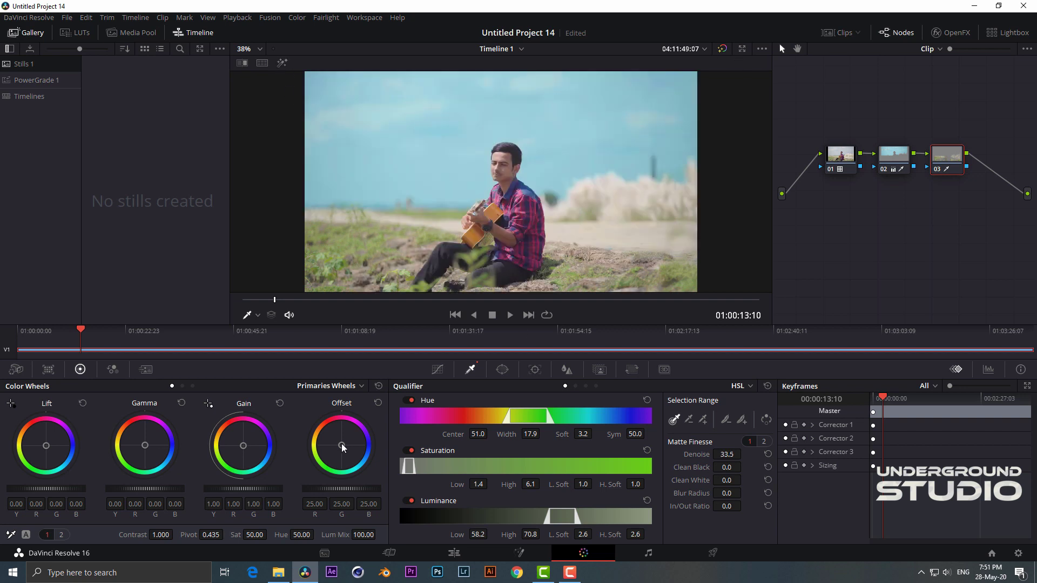
pyautogui.moveTo(342, 446); pyautogui.dragTo(336, 441)
# Step: Lower node 03's luma curve slightly and nudge its offset to 35.53/21.49/15.71
pyautogui.click(438, 369)
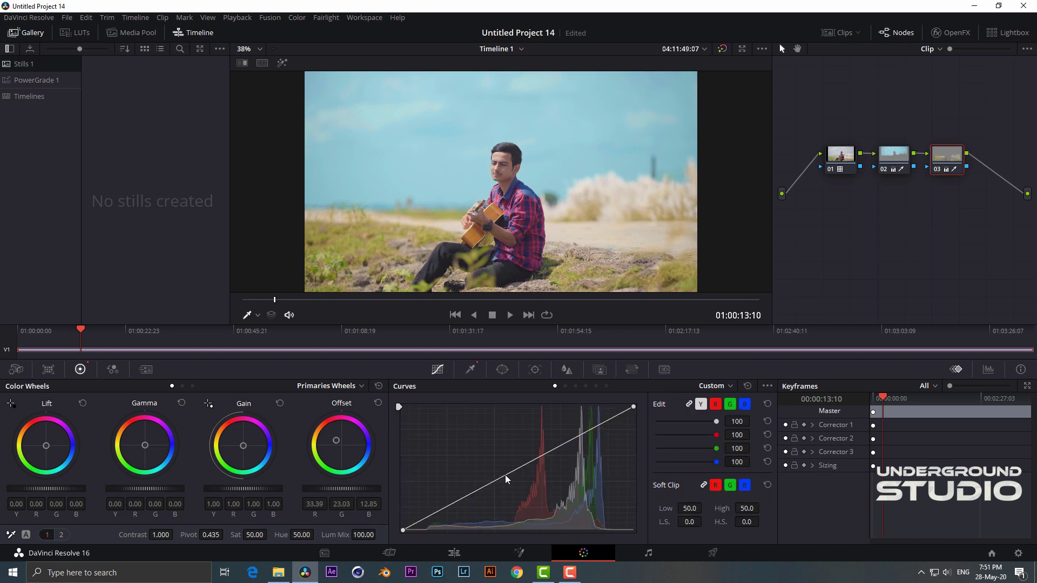
pyautogui.moveTo(506, 479); pyautogui.dragTo(510, 482)
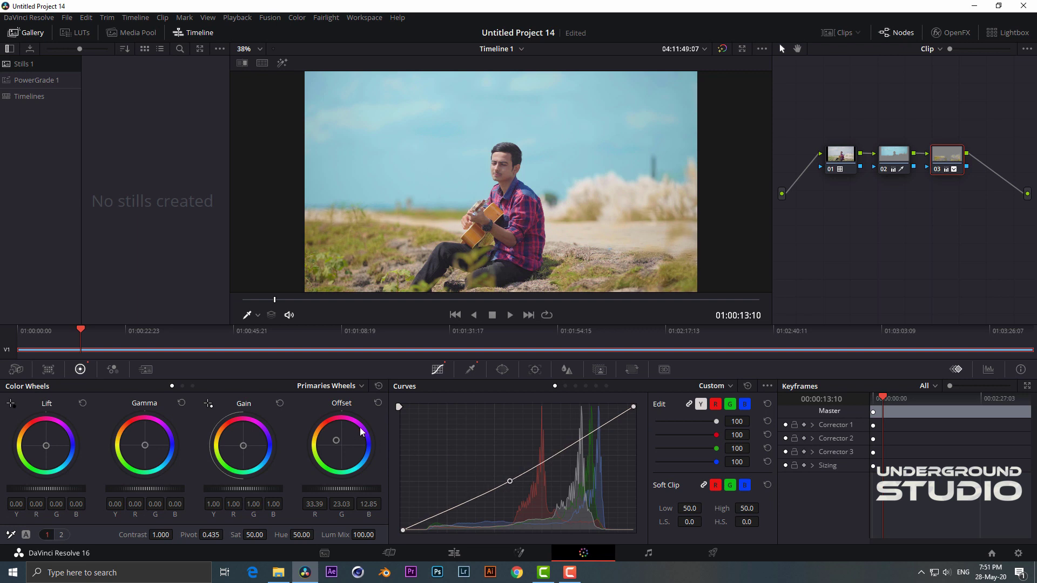
pyautogui.moveTo(336, 441); pyautogui.dragTo(337, 438)
# Step: Bend node 02's luma curve down to darken it, then return to node 03
pyautogui.click(884, 162)
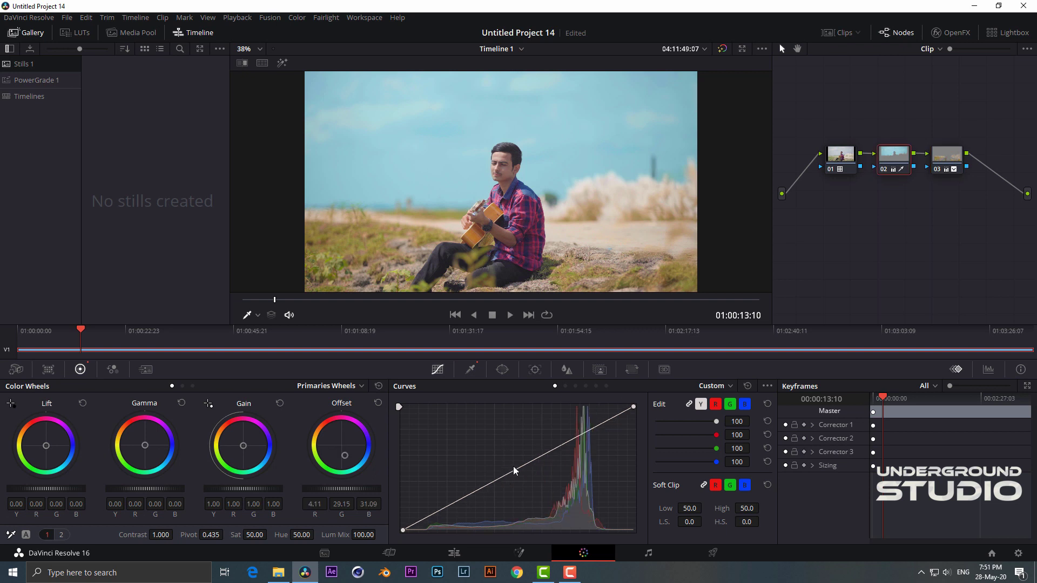
pyautogui.moveTo(514, 471); pyautogui.dragTo(522, 479)
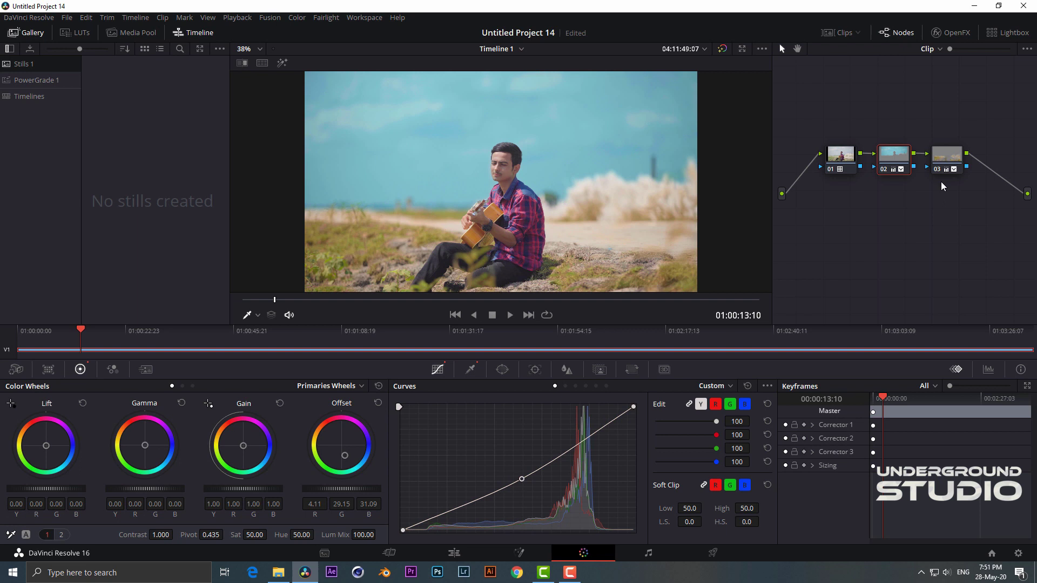
pyautogui.click(947, 162)
# Step: Toggle bypass to compare against the original, then add serial node 04
pyautogui.hotkey('shift', 'd')
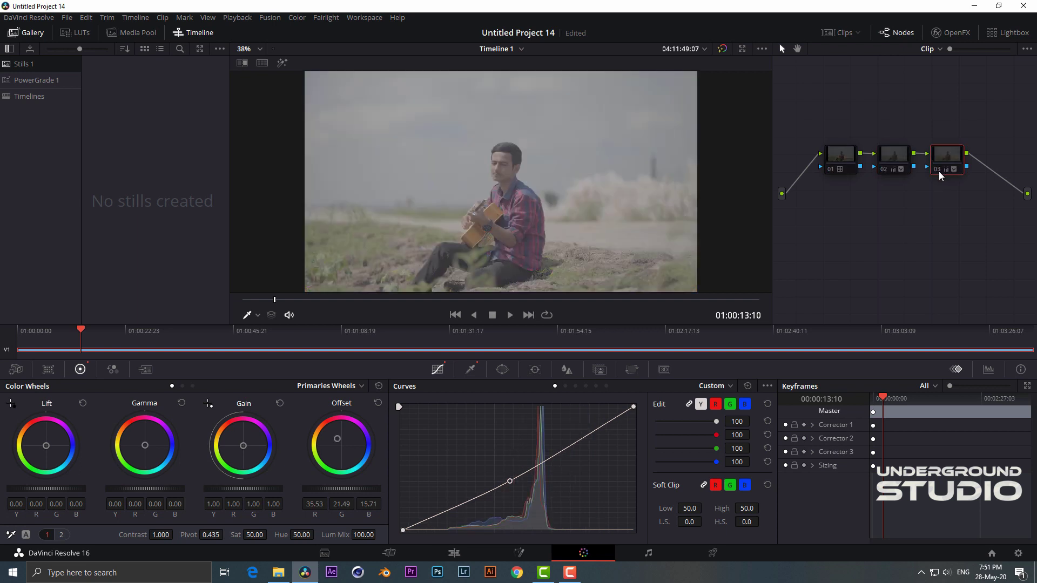
pyautogui.hotkey('shift', 'd')
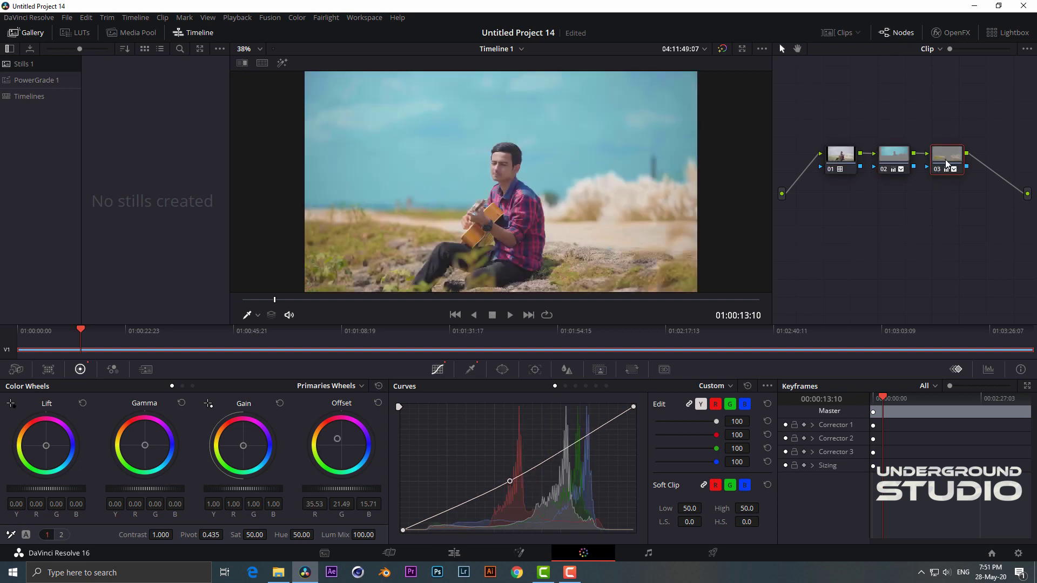
pyautogui.hotkey('alt', 's')
# Step: On node 04, qualify the guitarist's face skin tones, extend the selection, and set matte denoise to 26.0
pyautogui.click(470, 369)
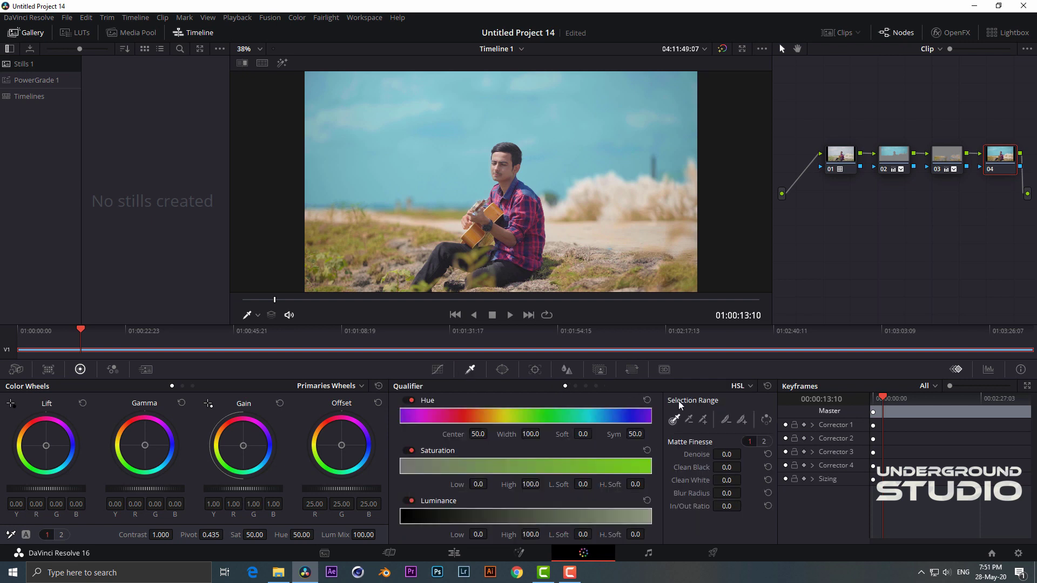
pyautogui.scroll(3, 509, 142)
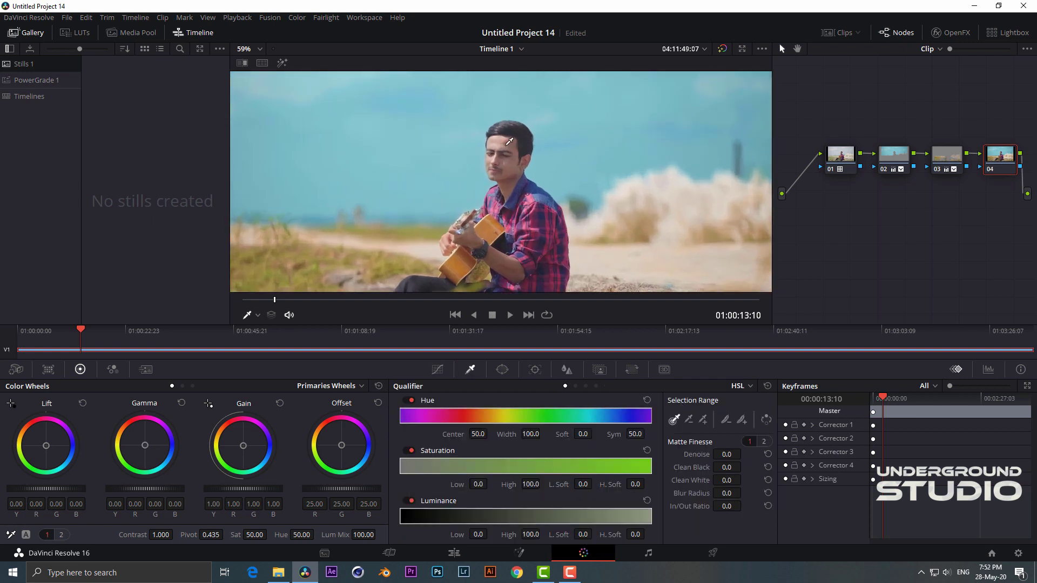
pyautogui.click(509, 142)
pyautogui.click(282, 62)
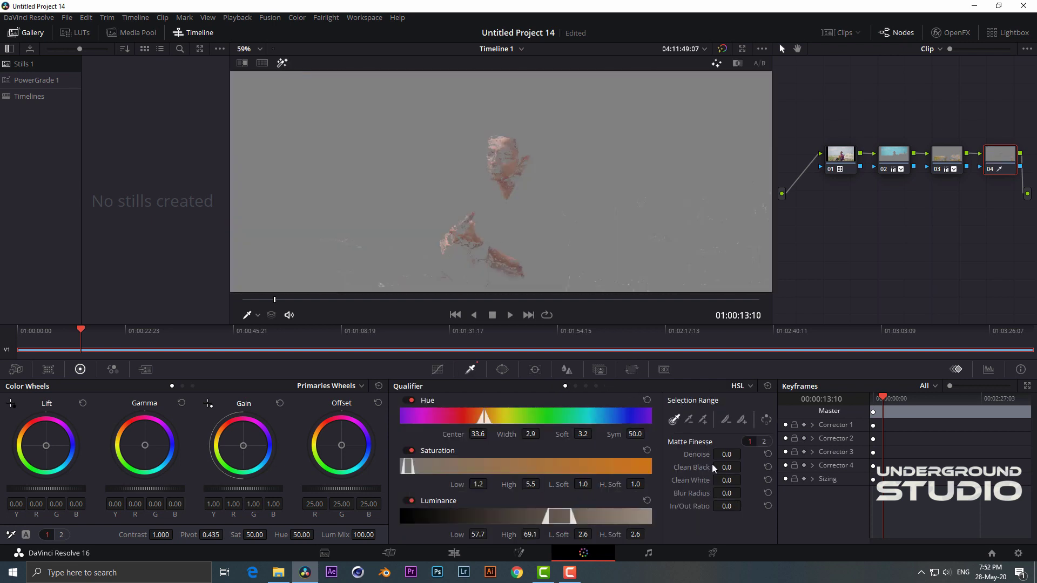
pyautogui.click(702, 420)
pyautogui.click(507, 163)
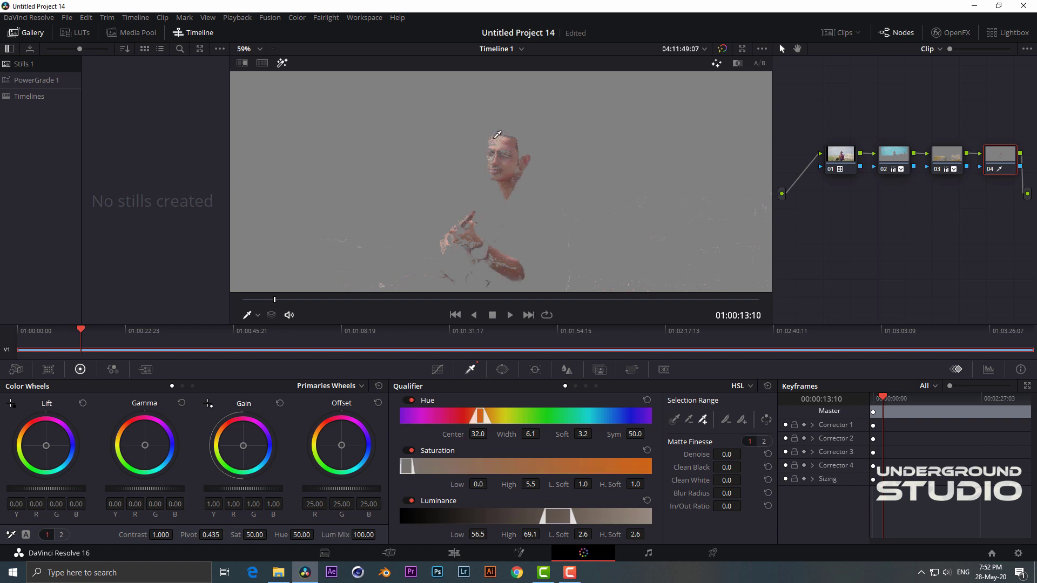
pyautogui.click(522, 168)
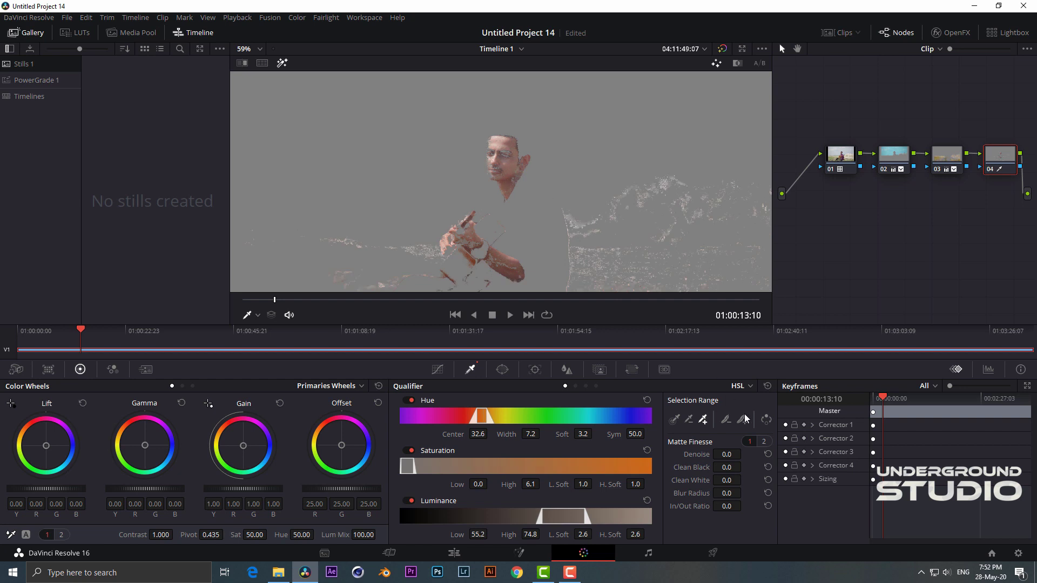
pyautogui.moveTo(726, 454); pyautogui.dragTo(745, 455)
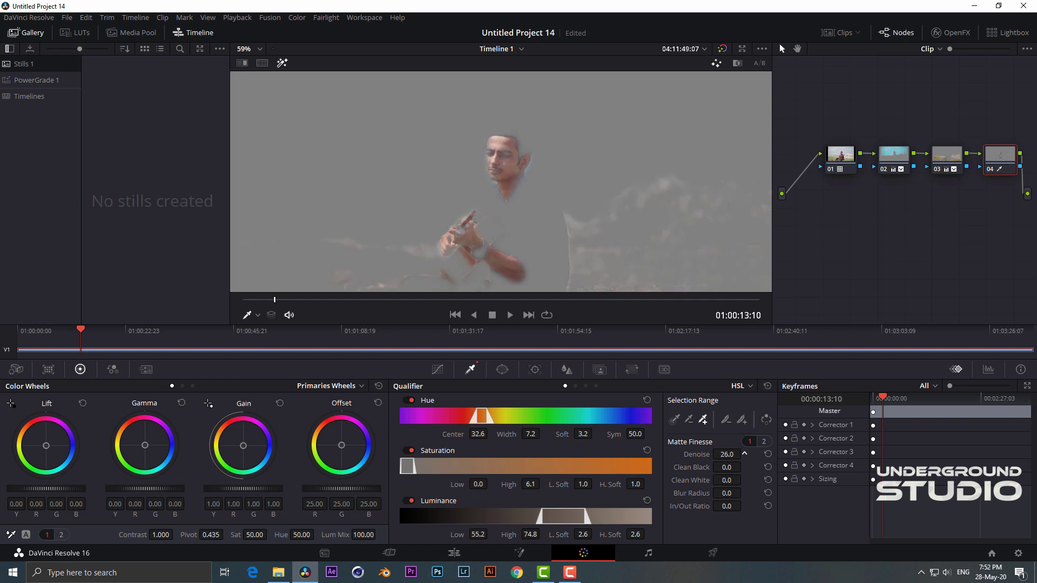
pyautogui.click(282, 62)
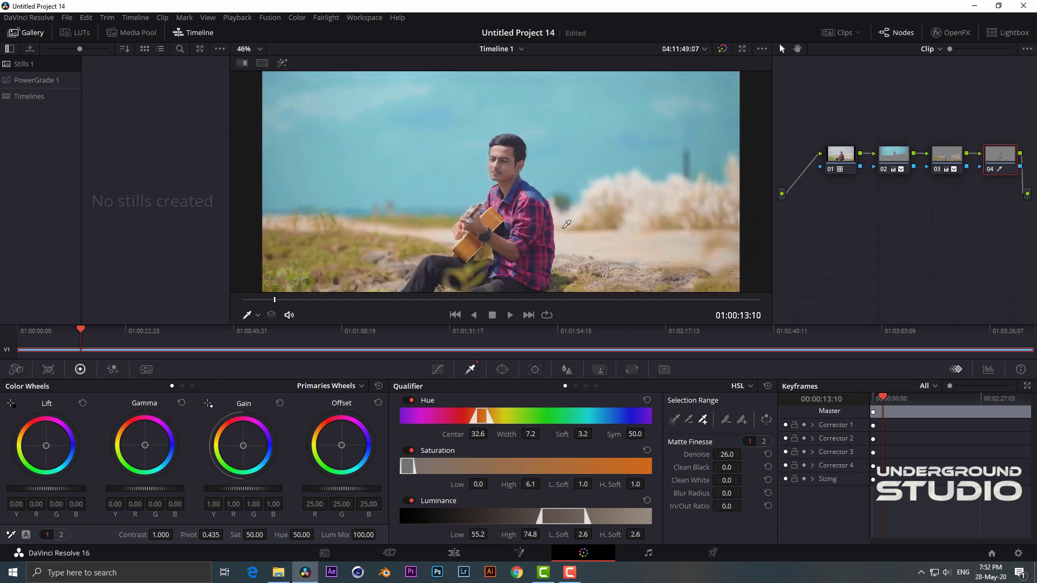
# Step: Raise node 04's luma curve and shift its gamma to 0.01 red and 0.01 blue
pyautogui.click(438, 370)
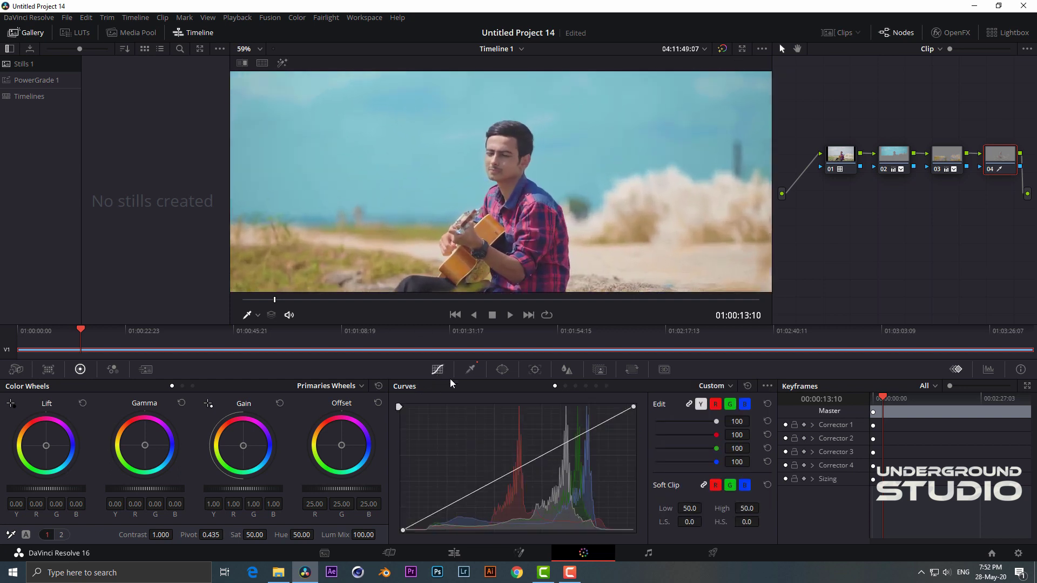
pyautogui.moveTo(507, 474); pyautogui.dragTo(502, 467)
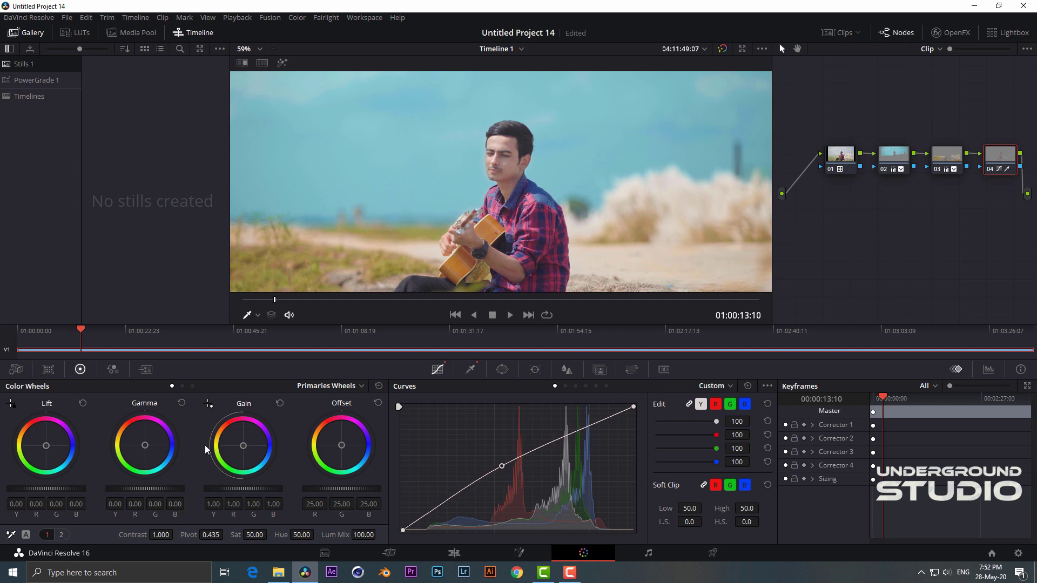
pyautogui.moveTo(145, 447); pyautogui.dragTo(146, 444)
# Step: Step the playhead back slightly and play the clip to review the grade
pyautogui.scroll(-3, 563, 178)
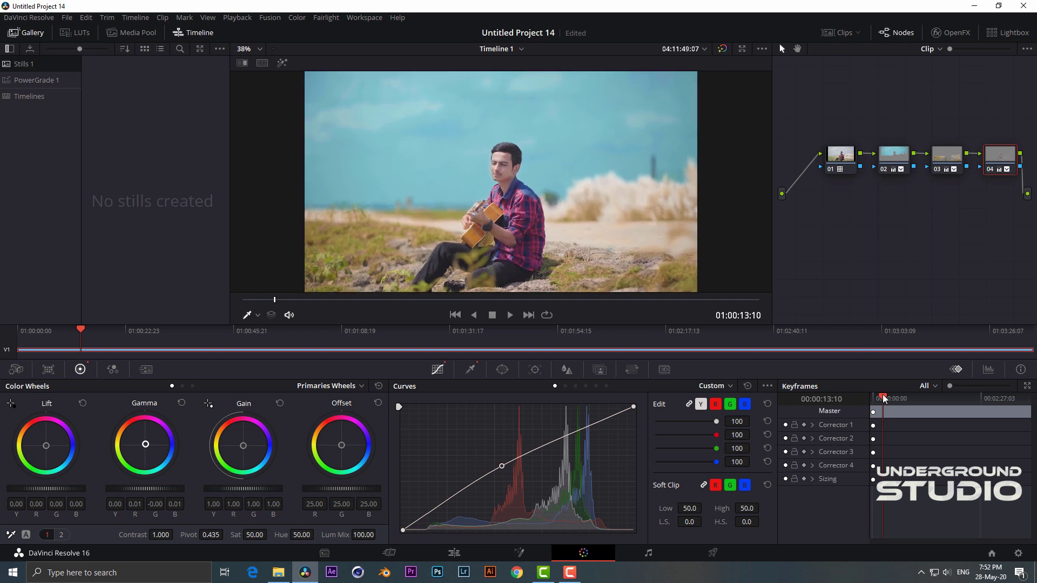
pyautogui.moveTo(885, 400); pyautogui.dragTo(883, 399)
pyautogui.click(509, 316)
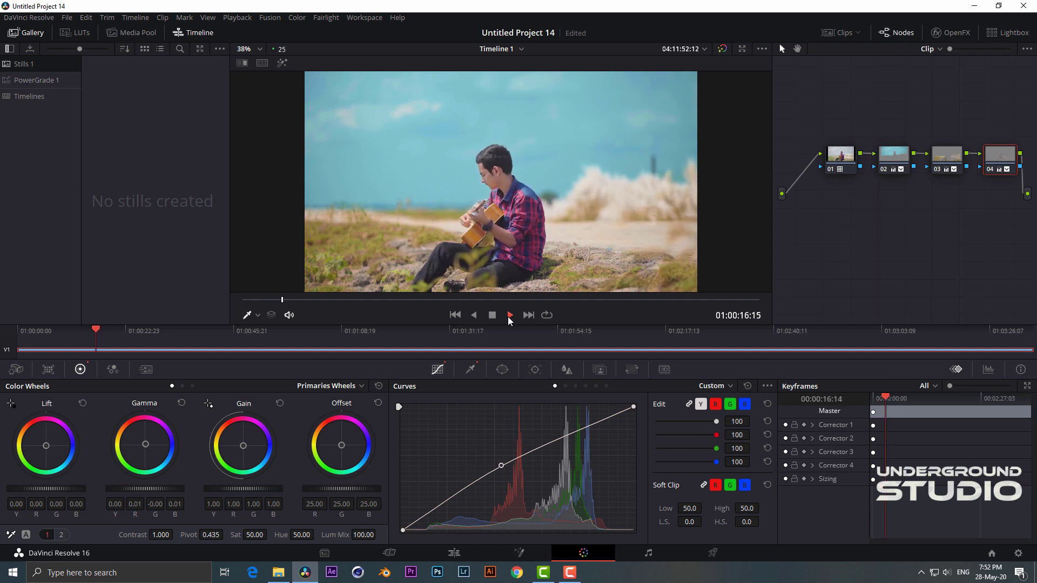
# Step: Stop playback and apply 2.39 output blanking to letterbox the frame
pyautogui.click(493, 315)
pyautogui.click(135, 19)
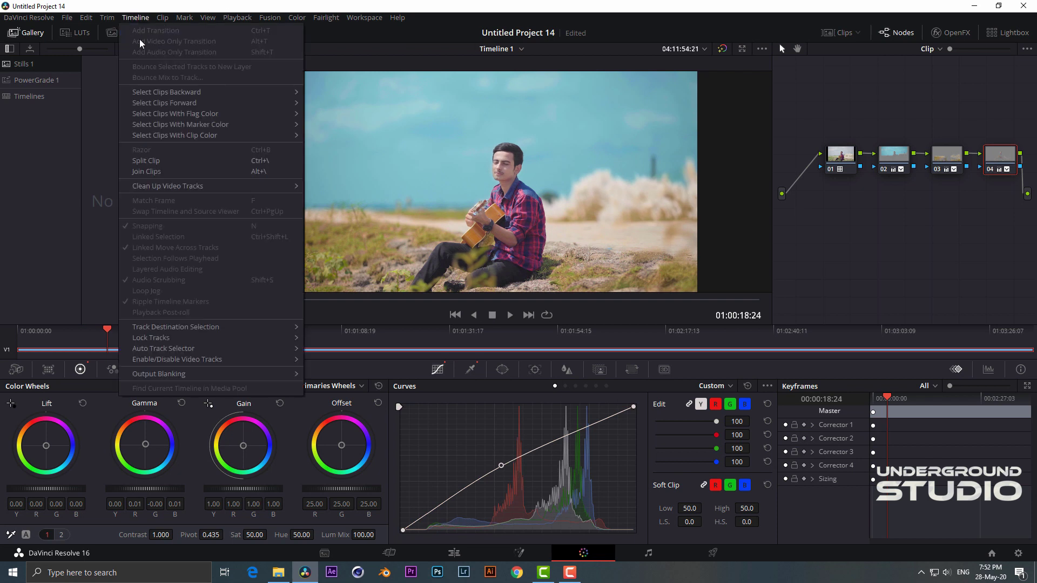
pyautogui.moveTo(205, 374)
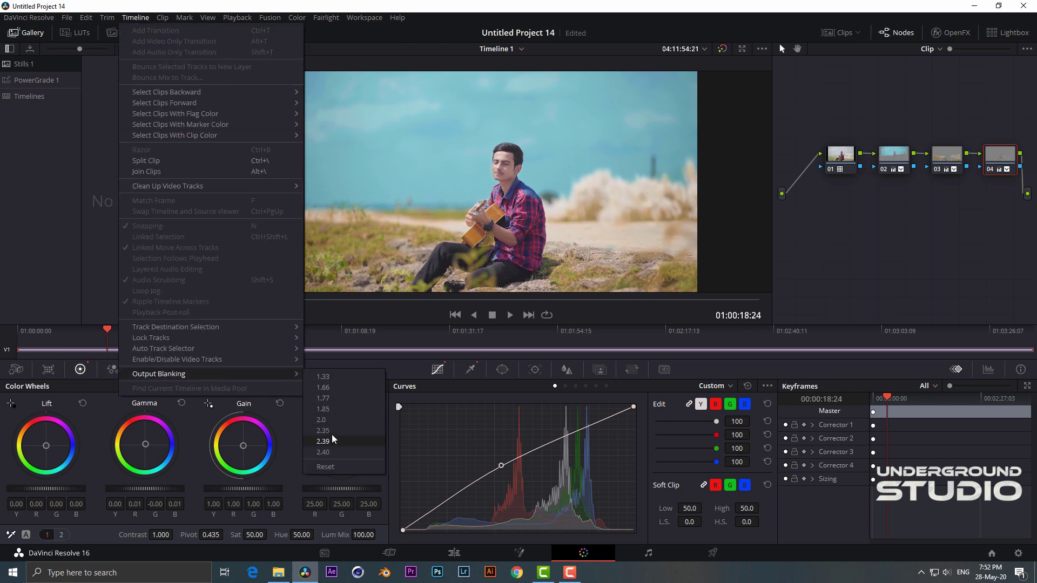
pyautogui.click(333, 441)
pyautogui.click(946, 156)
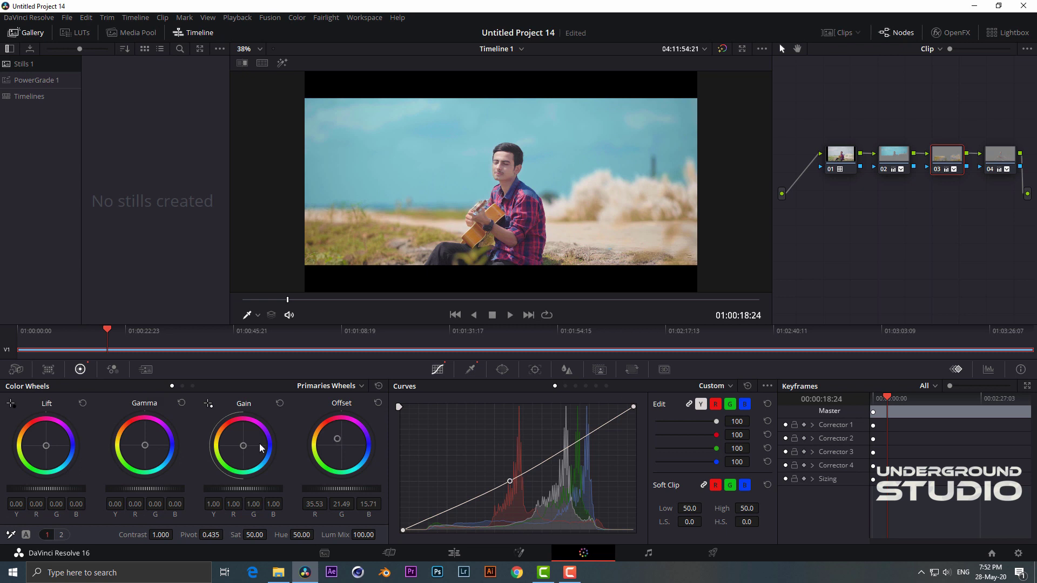
# Step: Using log wheels, tint node 03's shadows and cool node 02's shadows toward teal
pyautogui.click(192, 386)
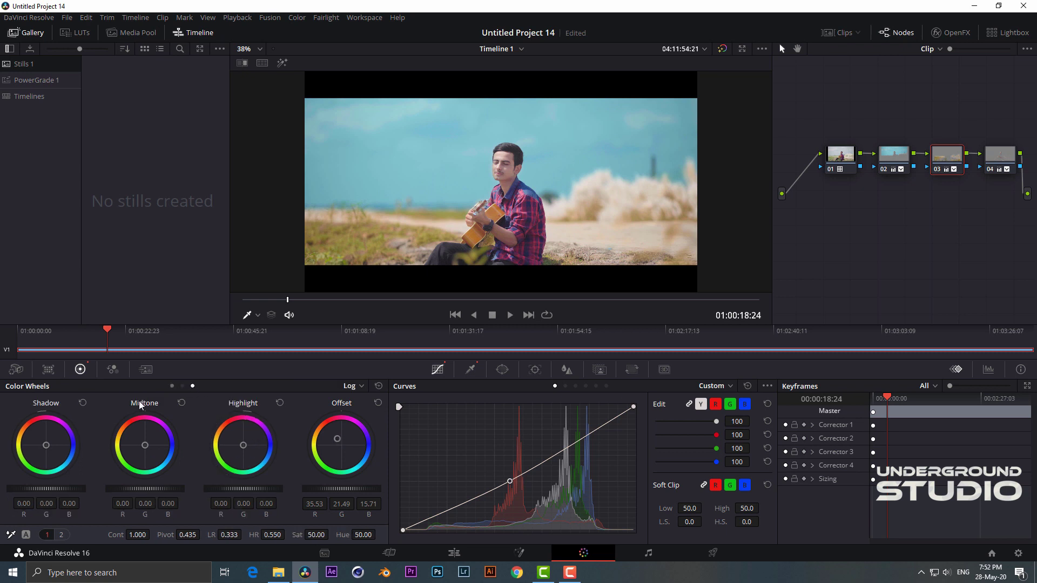
pyautogui.moveTo(47, 451); pyautogui.dragTo(46, 444)
pyautogui.click(894, 155)
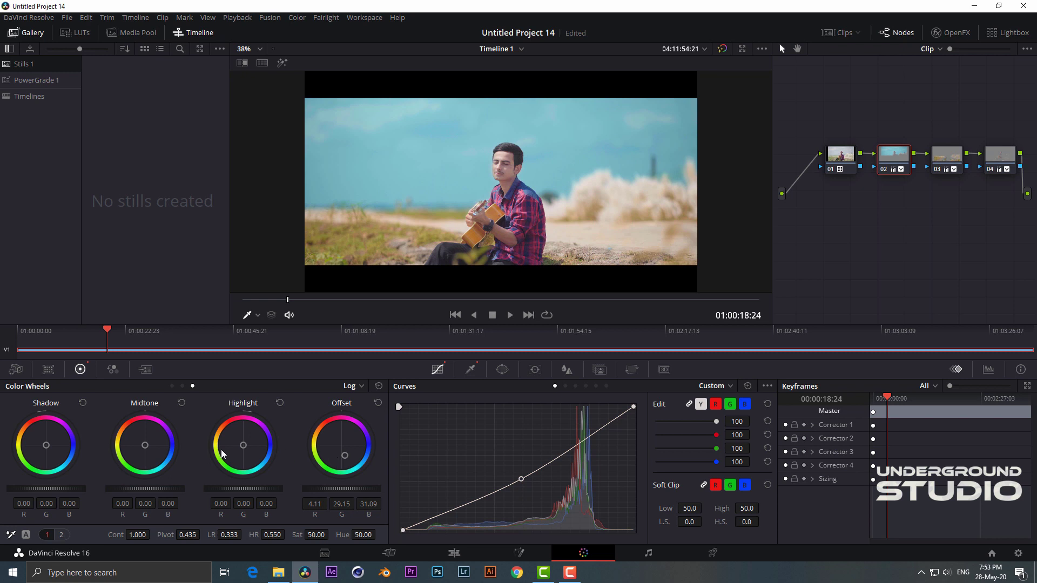
pyautogui.moveTo(46, 445); pyautogui.dragTo(51, 459)
# Step: Shift node 02's offset to -1.12/30.42/33.50, check a later frame, and return to the Edit page
pyautogui.moveTo(348, 460); pyautogui.dragTo(350, 464)
pyautogui.moveTo(892, 402)
pyautogui.mouseDown()
pyautogui.moveTo(969, 407)
pyautogui.moveTo(885, 408)
pyautogui.mouseUp()
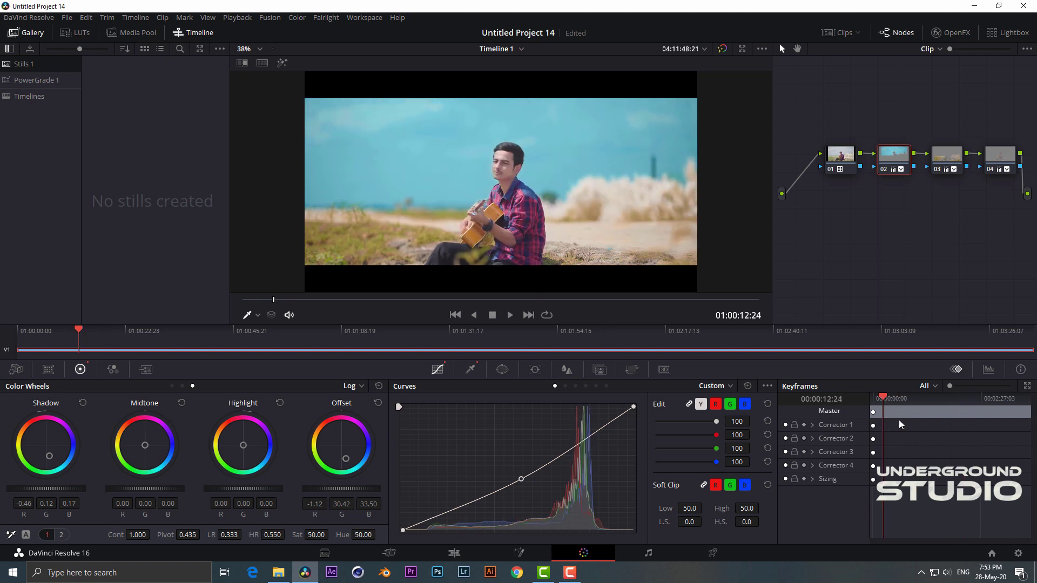
pyautogui.click(454, 553)
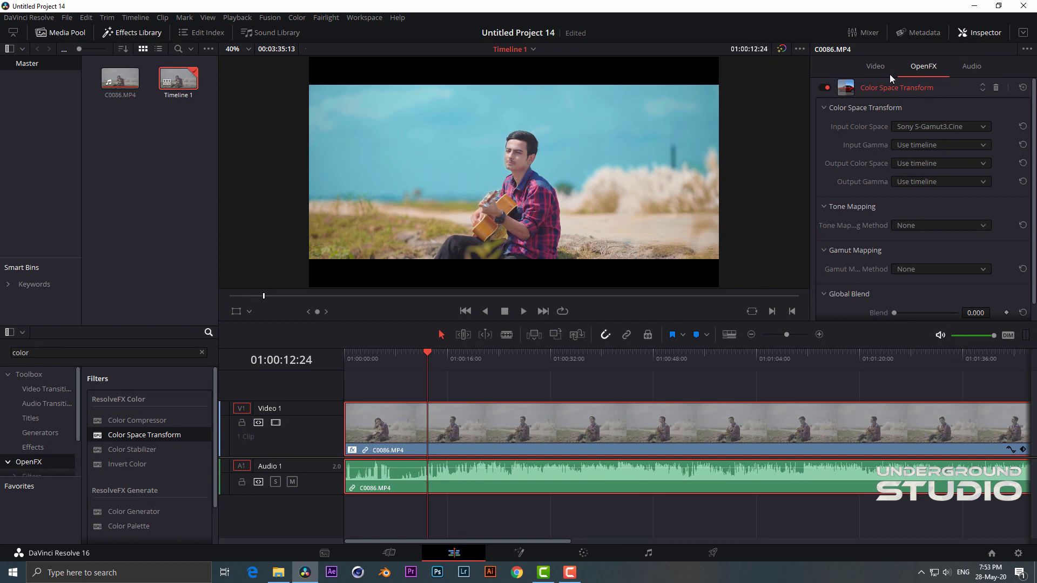
# Step: Raise the clip's Transform Position Y to lift the picture within the letterbox, then play the graded clip
pyautogui.click(878, 68)
pyautogui.moveTo(974, 191); pyautogui.dragTo(992, 191)
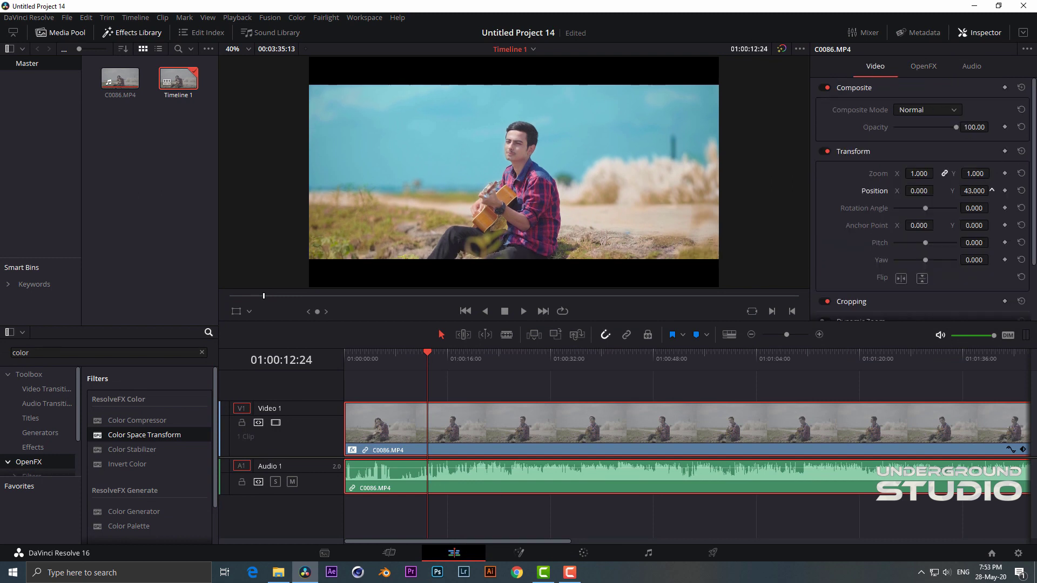
pyautogui.press('space')
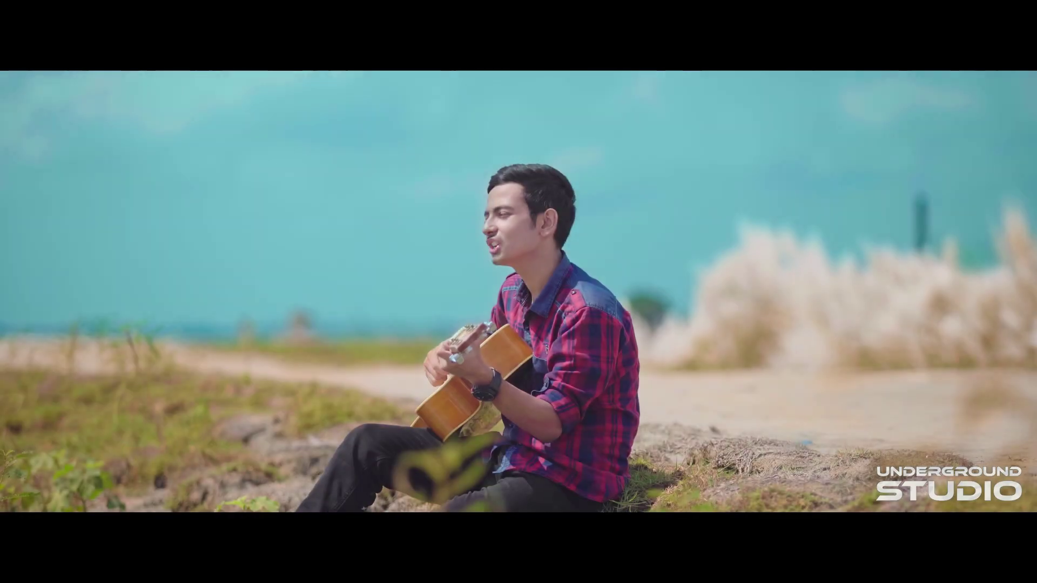